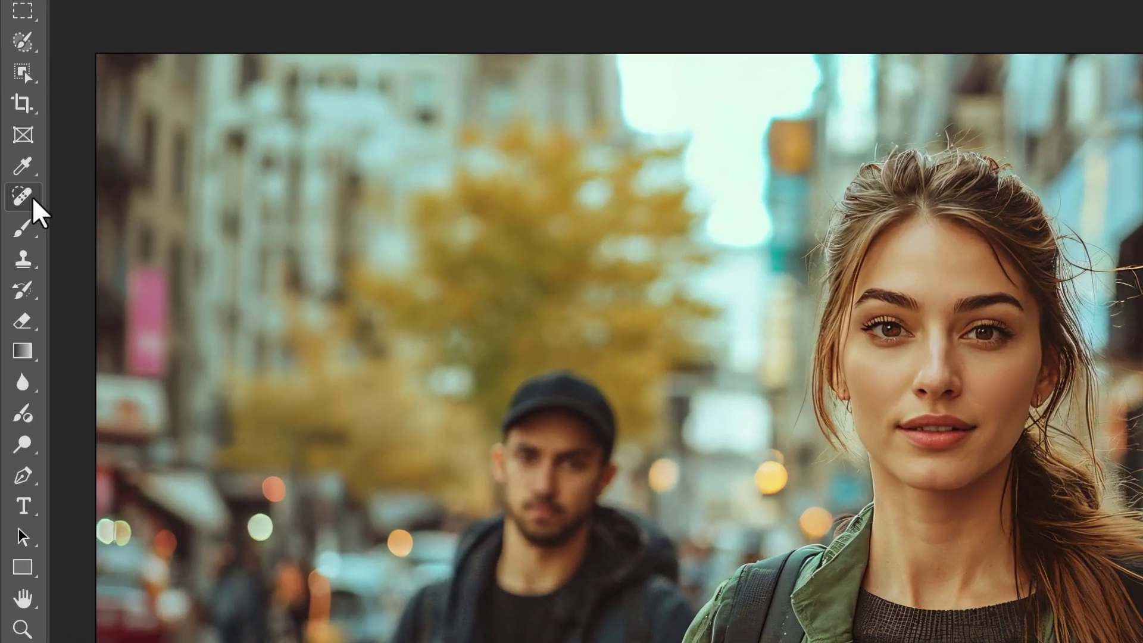
Switch to the Remove tool and set its mode to Auto (May use generative AI).
right_click(33, 197)
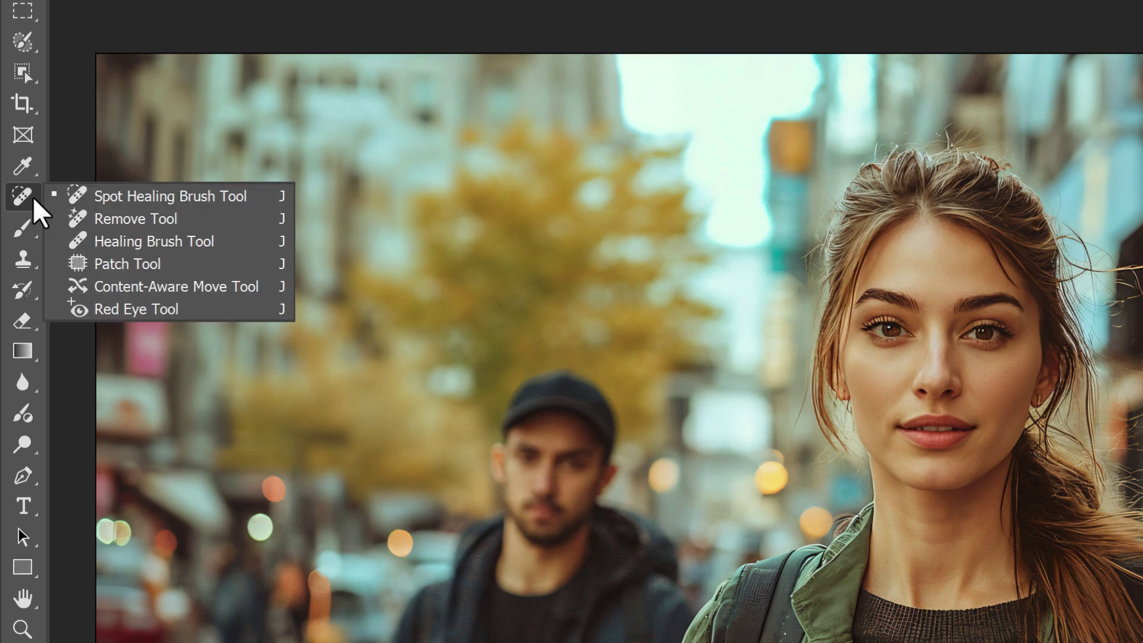
left_click(200, 220)
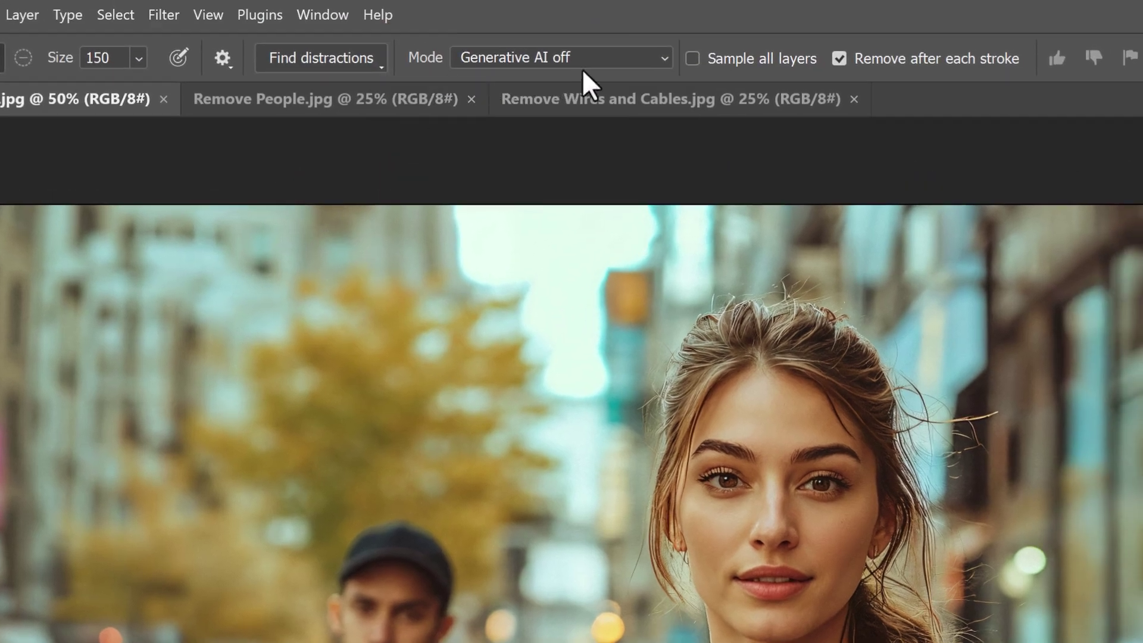
left_click(626, 59)
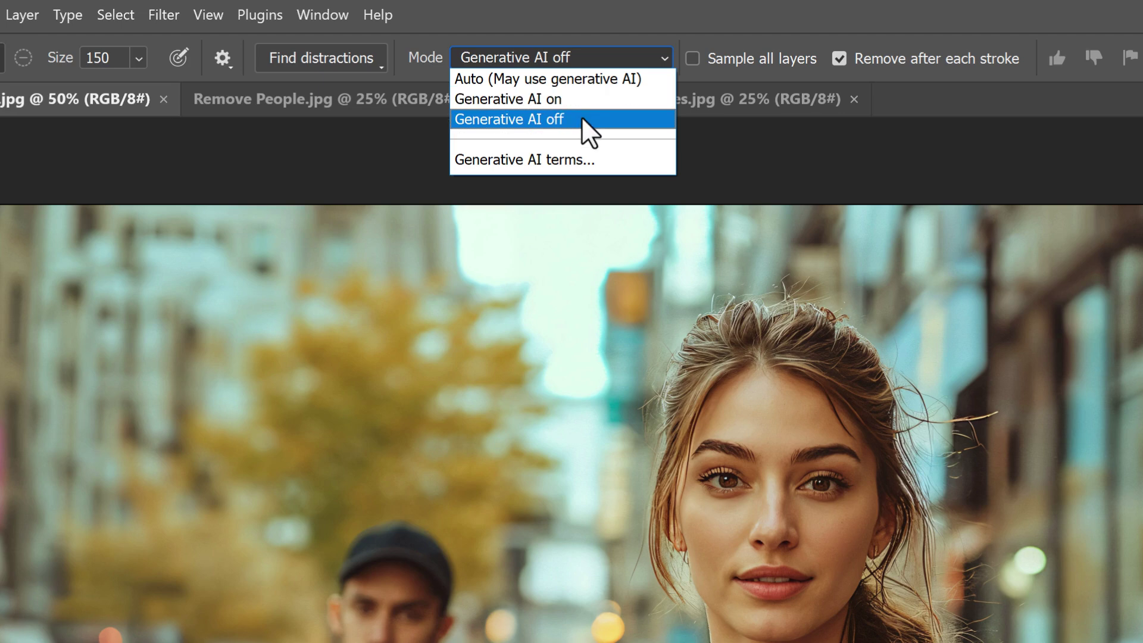
left_click(653, 78)
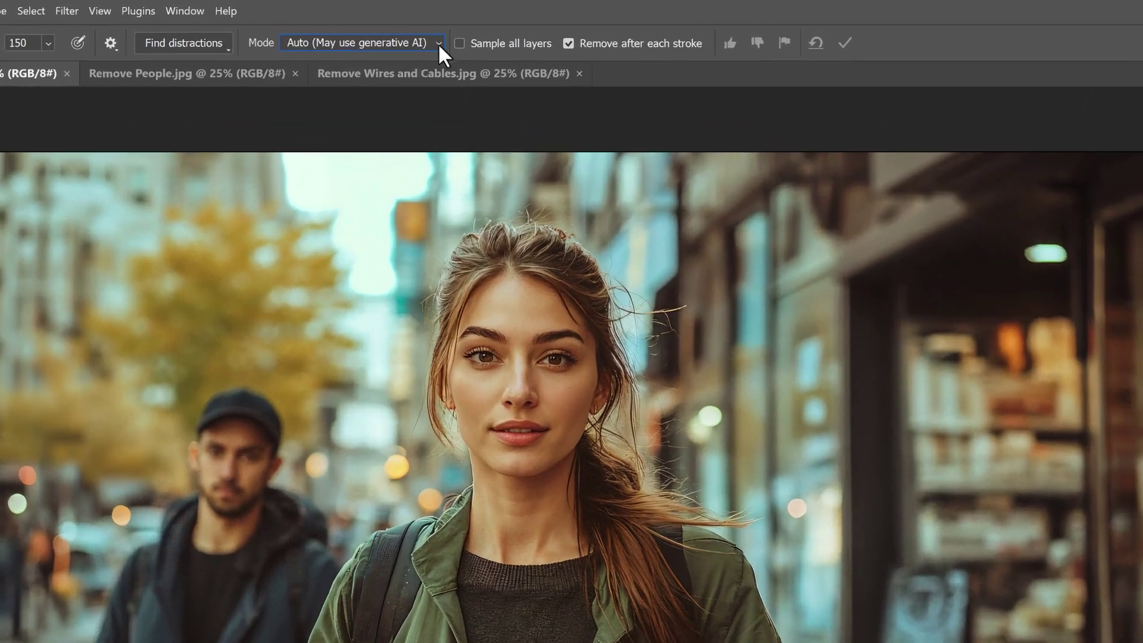
Turn Generative AI off for the Remove tool and add an empty Layer 1 above Background.
left_click(414, 27)
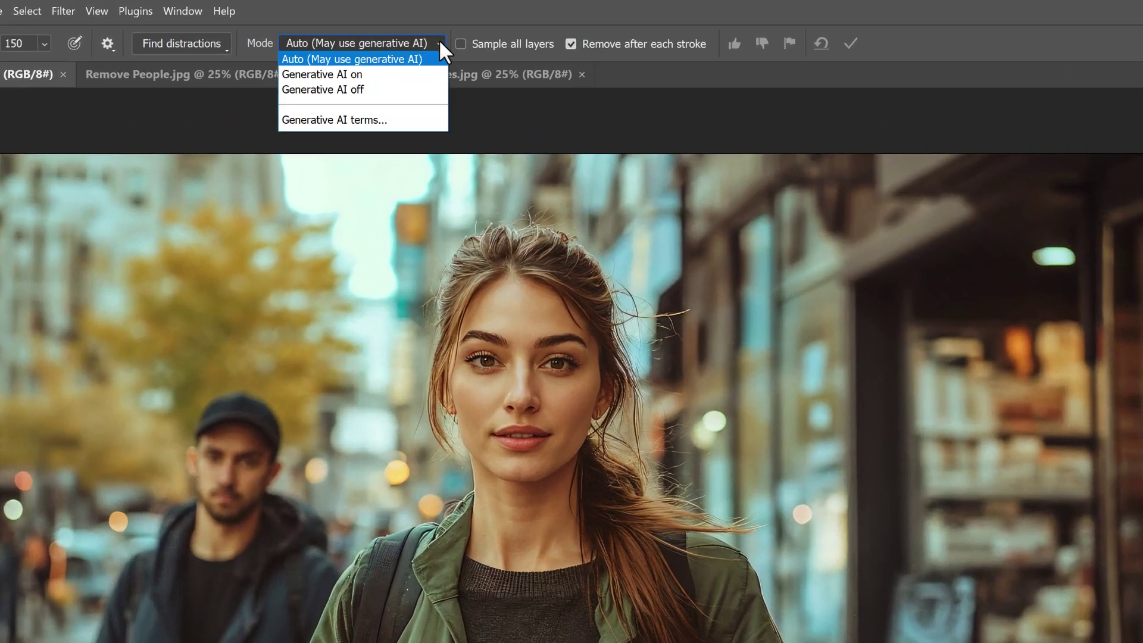
left_click(384, 89)
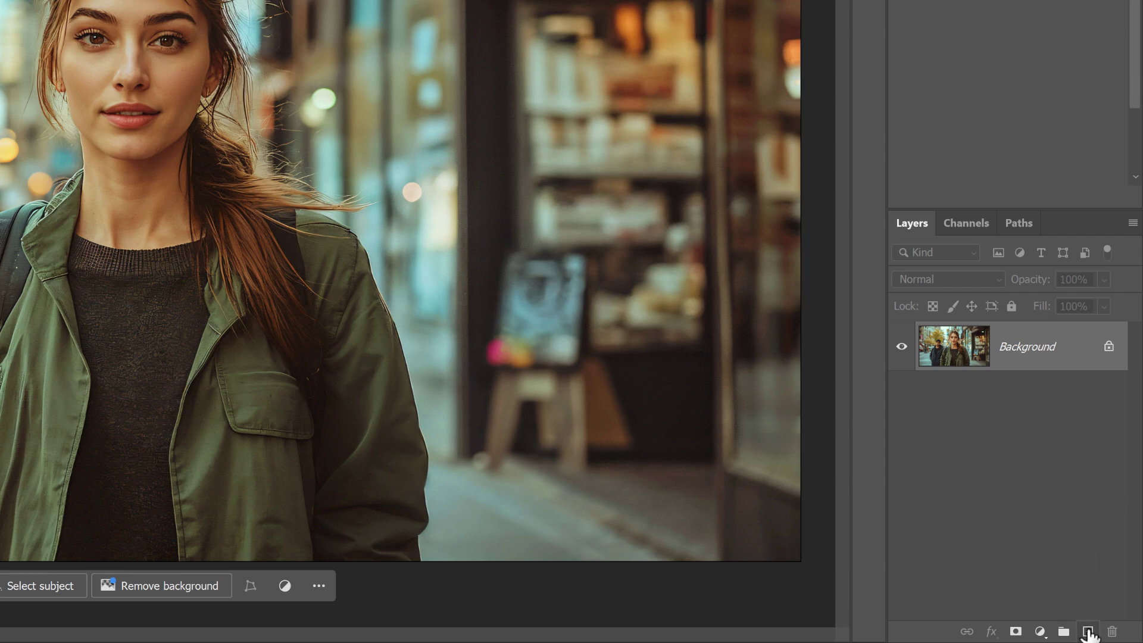
left_click(1089, 633)
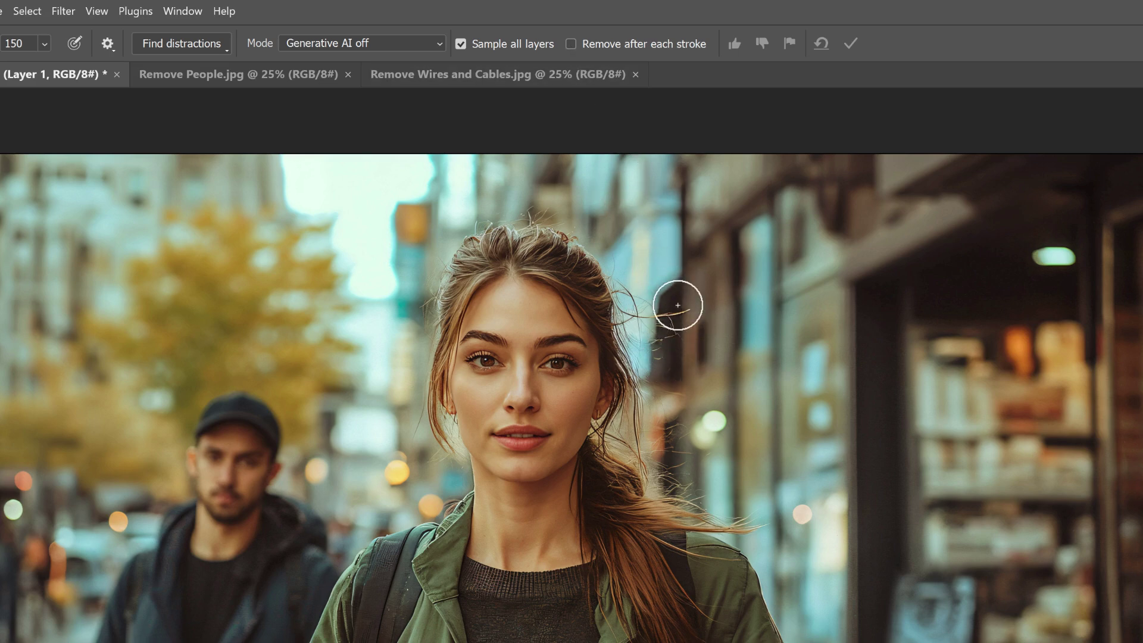
Shrink the Remove brush to 60 and erase the stray hairs right of the woman's head.
key("bracketleft")
key("bracketleft")
key("bracketleft")
key("bracketleft")
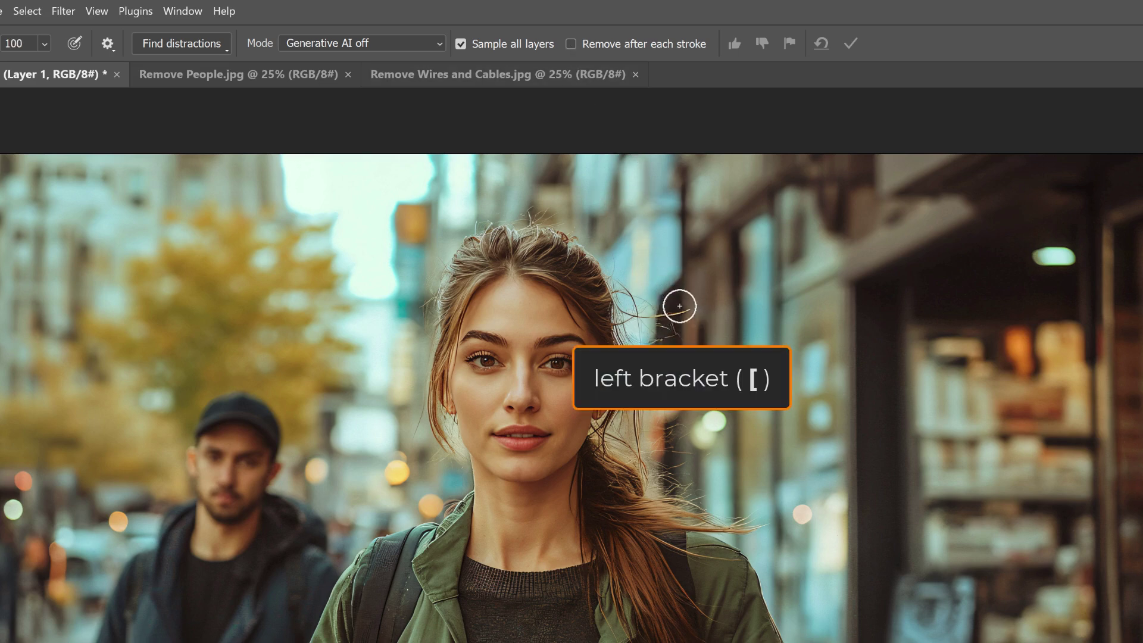
key("bracketleft")
key("bracketleft")
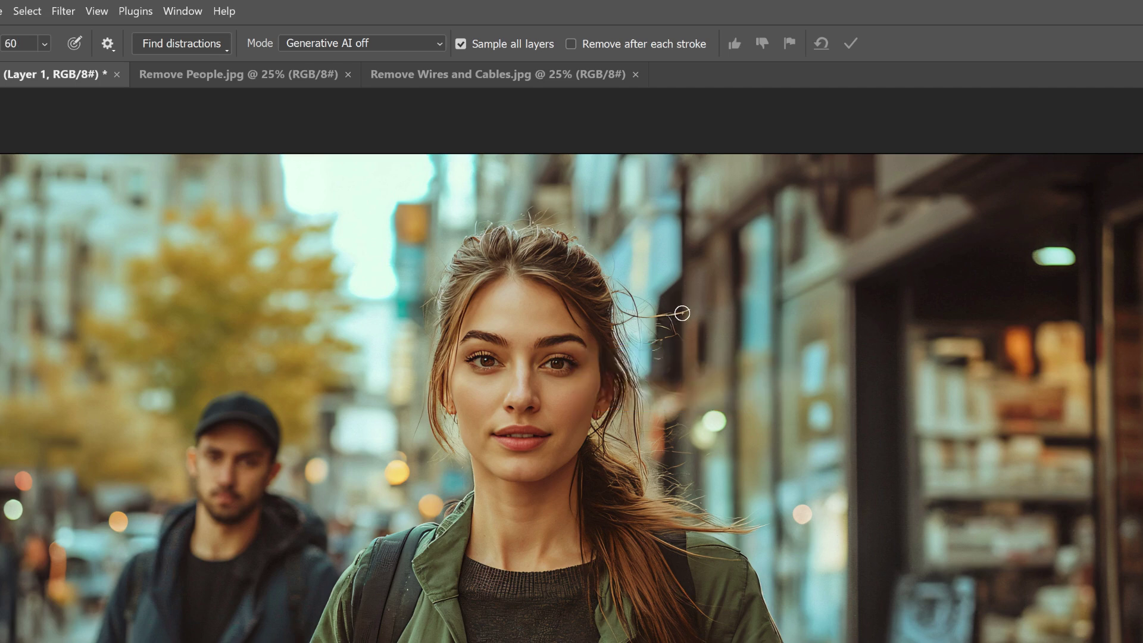
mouse_move(691, 309)
left_mouse_down()
mouse_move(636, 316)
mouse_move(673, 333)
mouse_move(671, 315)
mouse_move(677, 337)
mouse_move(652, 344)
mouse_move(655, 356)
mouse_move(666, 321)
left_mouse_up()
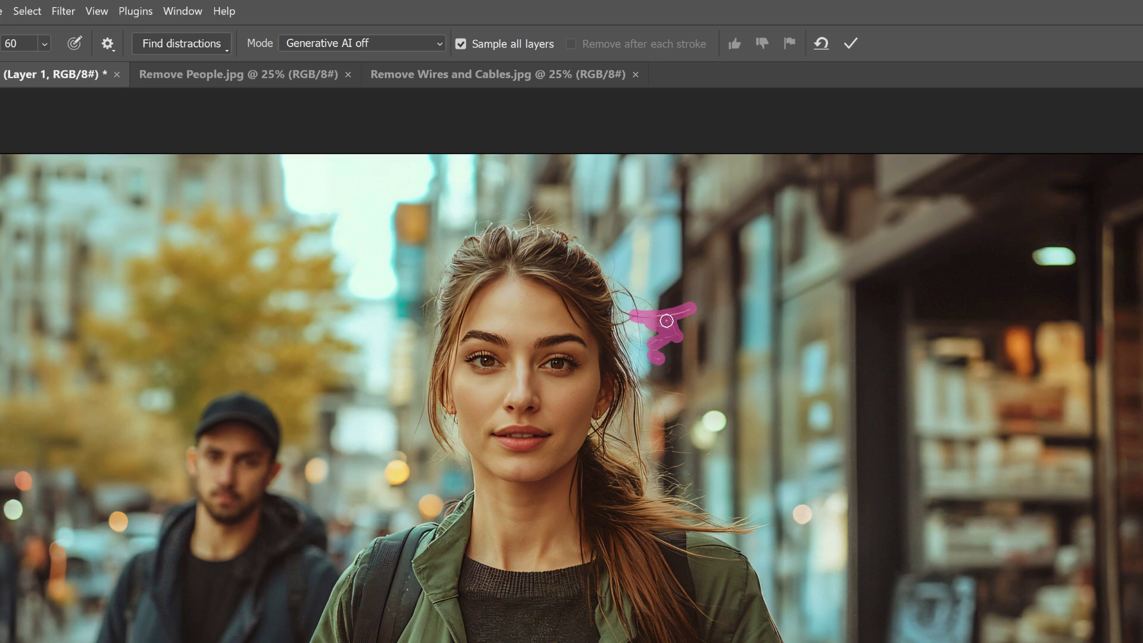
left_click(855, 45)
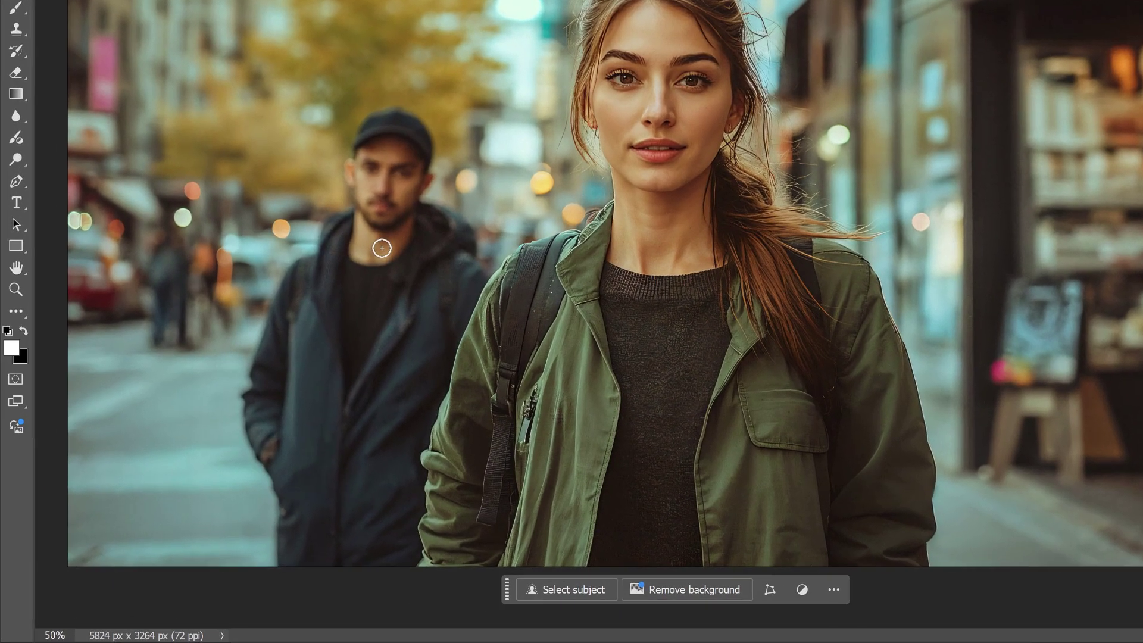
Enlarge the brush and paint over the whole man behind the woman, cap to body.
key("bracketright")
key("bracketright")
key("bracketright")
key("bracketright")
mouse_move(399, 115)
left_mouse_down()
mouse_move(358, 139)
mouse_move(351, 216)
mouse_move(289, 286)
mouse_move(253, 362)
mouse_move(252, 433)
mouse_move(280, 502)
mouse_move(283, 561)
mouse_move(379, 567)
mouse_move(413, 555)
mouse_move(427, 424)
mouse_move(450, 330)
mouse_move(478, 279)
mouse_move(462, 233)
mouse_move(421, 202)
mouse_move(412, 121)
left_mouse_up()
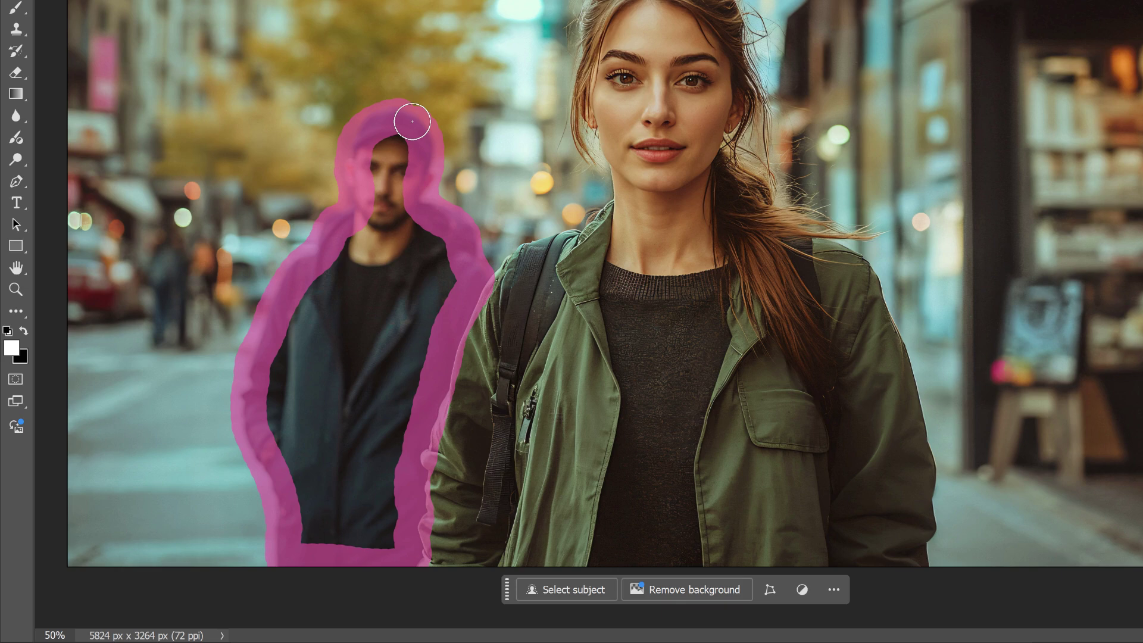
left_click_drag(412, 121, 412, 121)
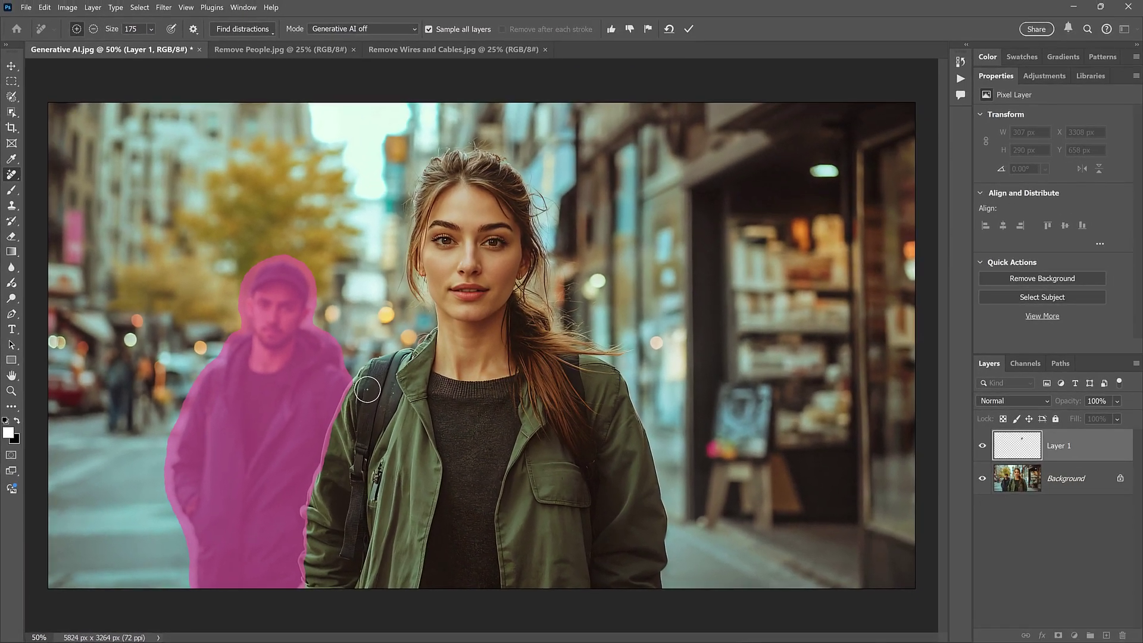
left_click(690, 31)
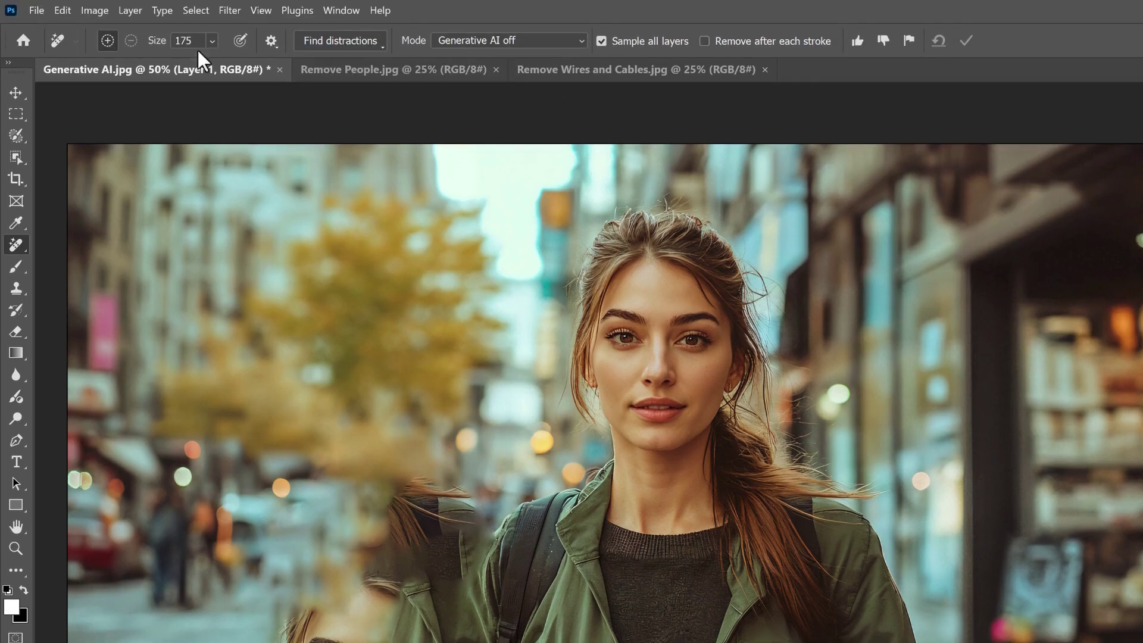
Undo the faulty removal, set Mode to Generative AI on, and repaint the man.
left_click(63, 11)
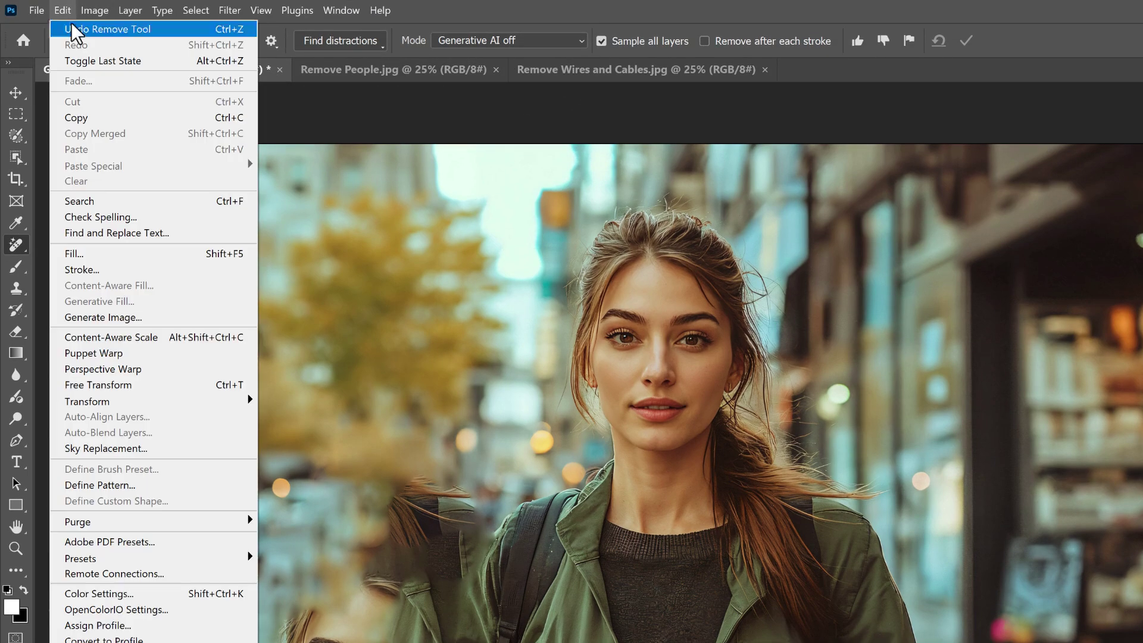
left_click(164, 29)
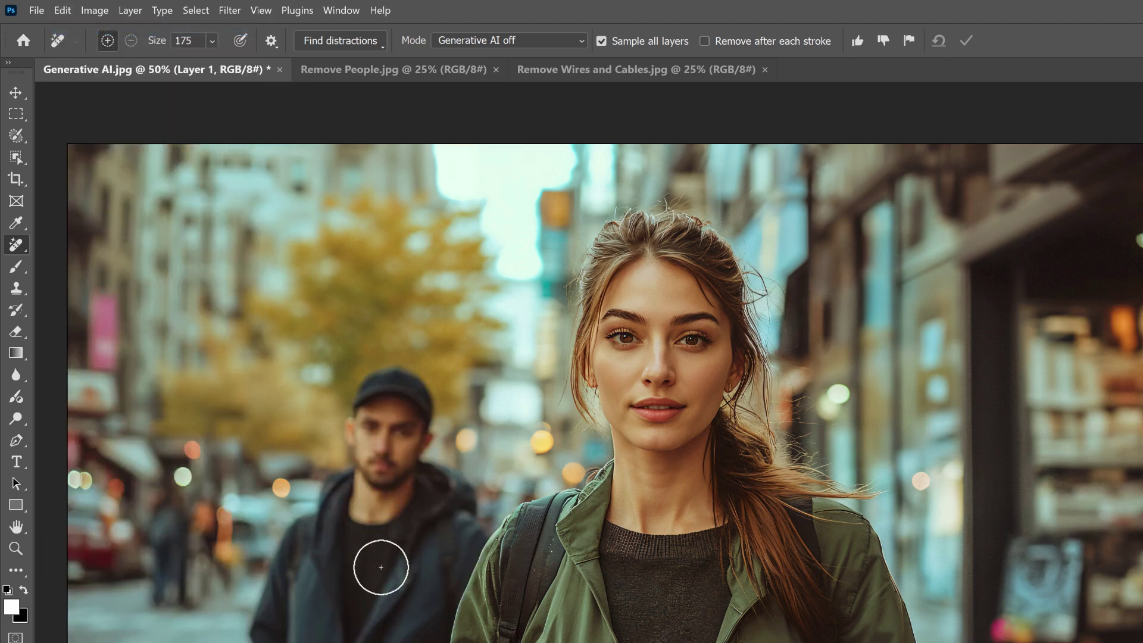
left_click(551, 44)
left_click(522, 67)
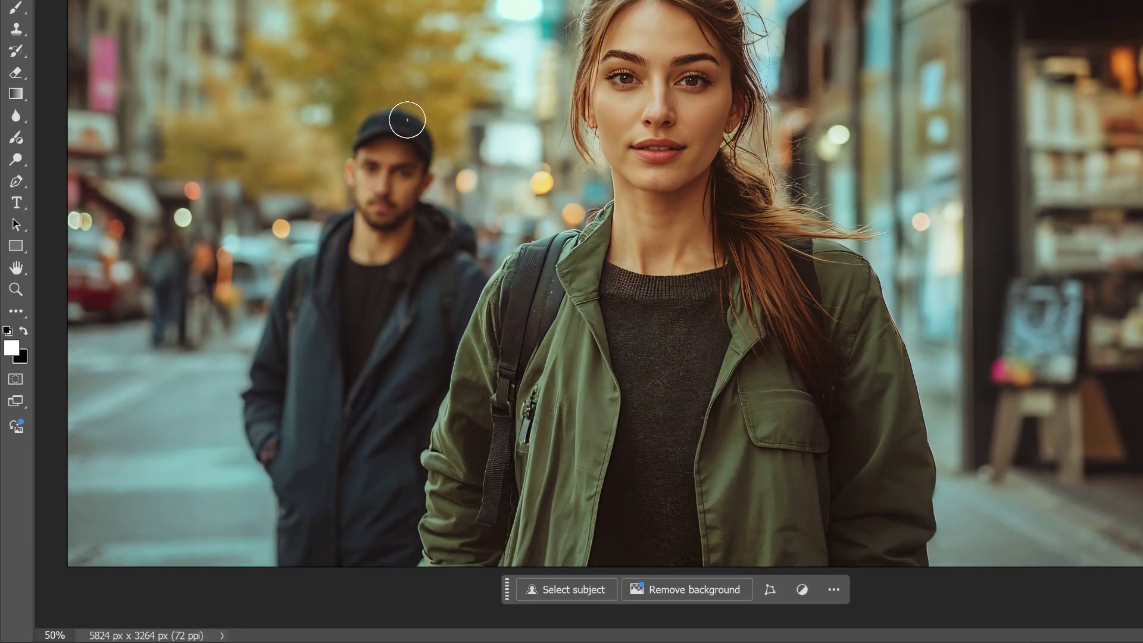
mouse_move(405, 118)
left_mouse_down()
mouse_move(366, 131)
mouse_move(354, 208)
mouse_move(292, 277)
mouse_move(256, 375)
mouse_move(248, 423)
mouse_move(277, 481)
mouse_move(283, 537)
mouse_move(308, 564)
mouse_move(386, 568)
mouse_move(410, 563)
mouse_move(414, 549)
mouse_move(432, 389)
mouse_move(480, 273)
mouse_move(467, 236)
mouse_move(421, 199)
mouse_move(428, 146)
mouse_move(411, 126)
left_mouse_up()
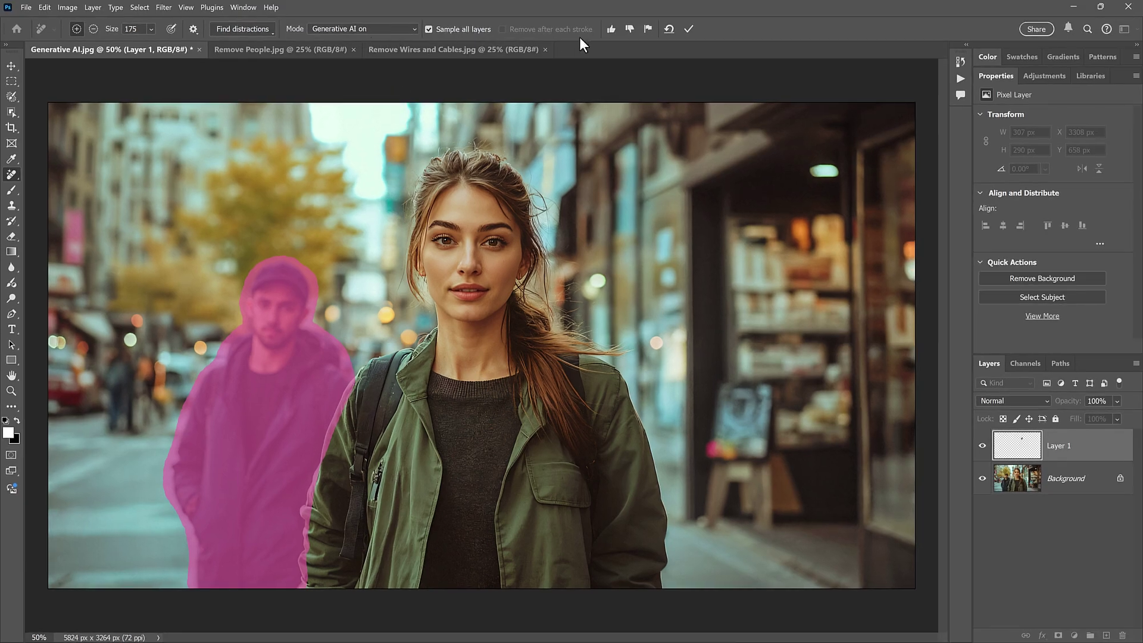
Apply the generative removal of the man and set the Remove mode back to Auto.
left_click(690, 31)
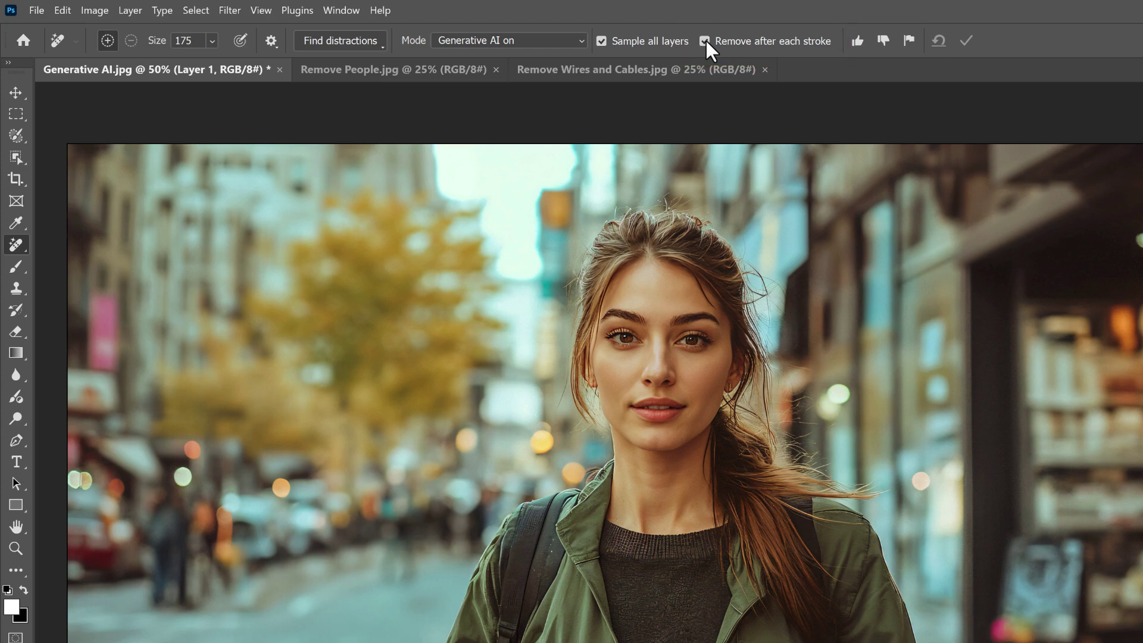
left_click(549, 39)
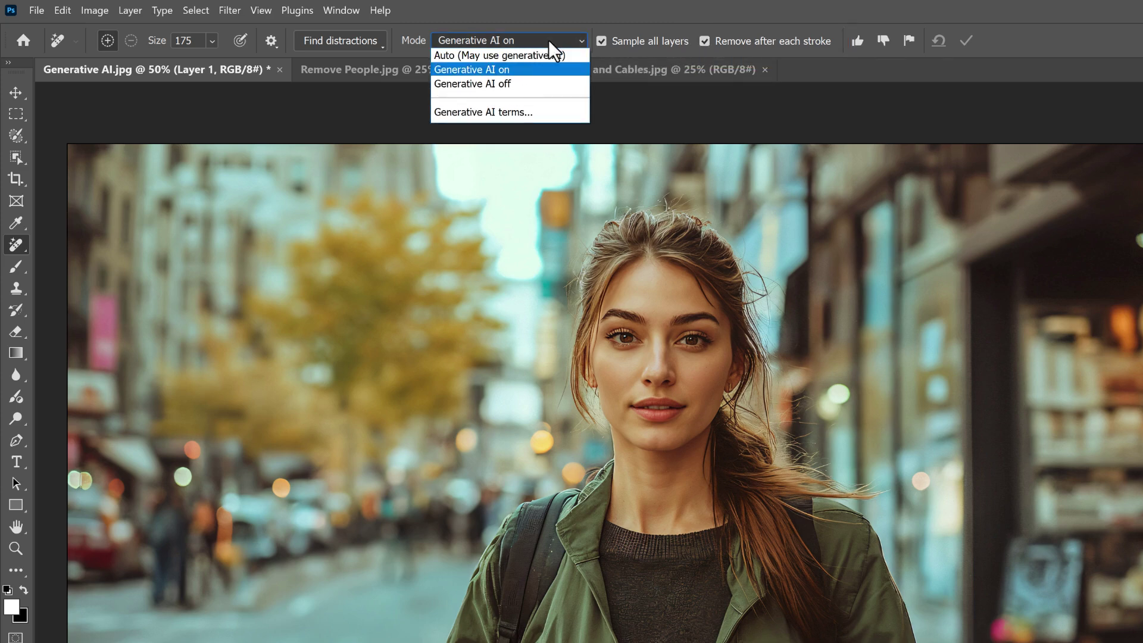
left_click(572, 52)
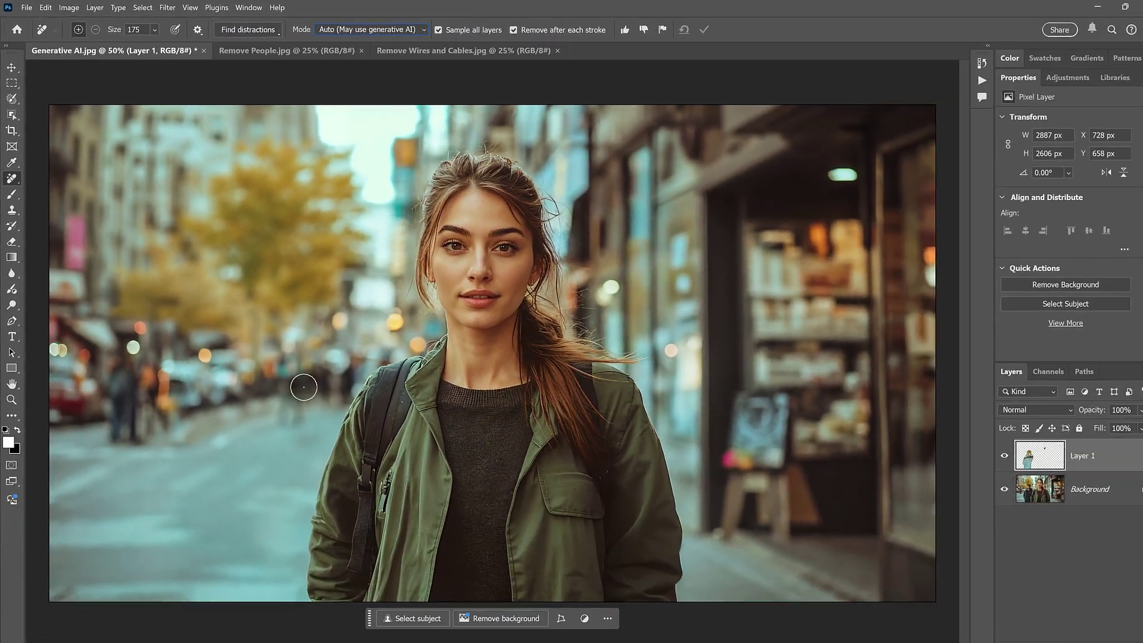
Erase leftover street spots, toggle Layer 1 to compare, and paint over a nearby figure.
left_click_drag(408, 569, 402, 574)
mouse_move(286, 409)
left_mouse_down()
mouse_move(288, 375)
mouse_move(305, 427)
mouse_move(291, 423)
mouse_move(298, 414)
mouse_move(248, 424)
left_mouse_up()
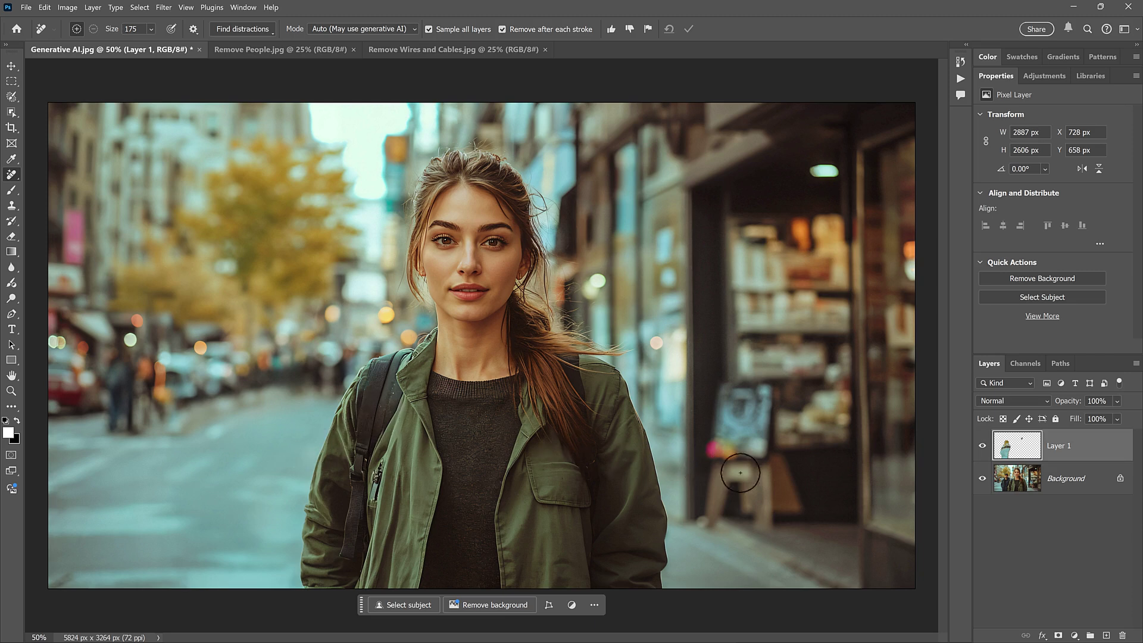
left_click(982, 448)
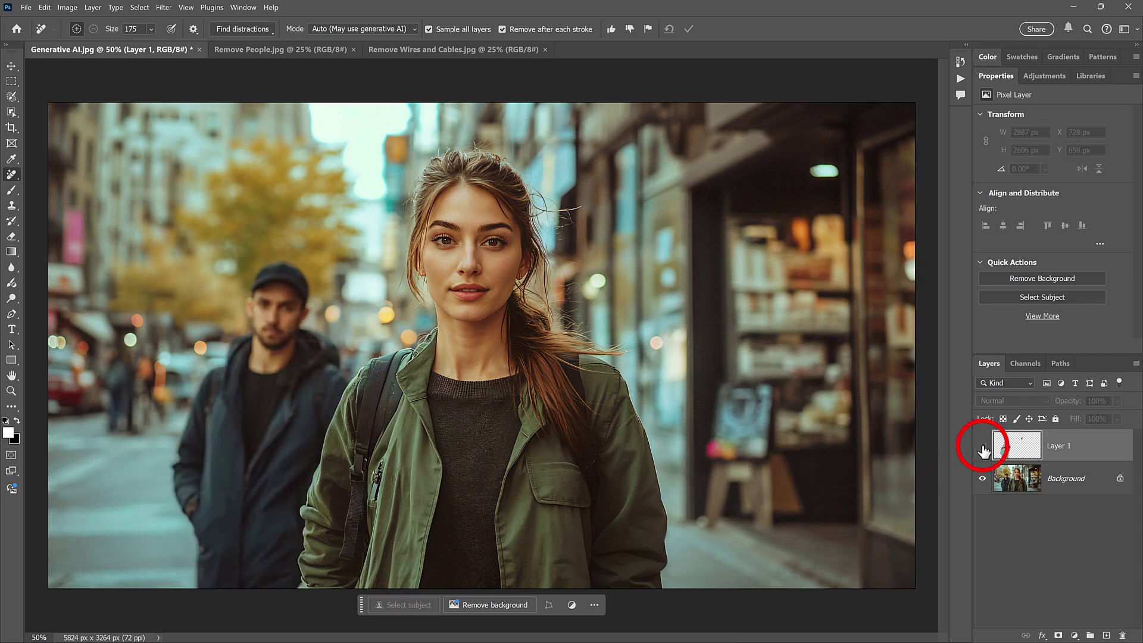
left_click(983, 448)
left_click(982, 448)
left_click(983, 448)
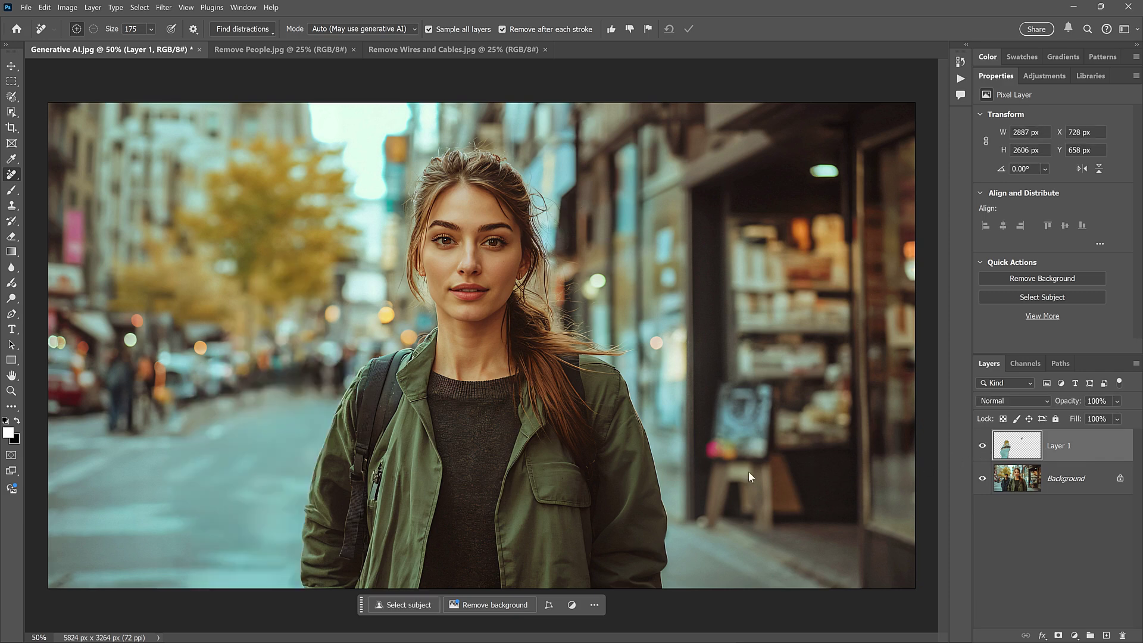
mouse_move(340, 360)
left_mouse_down()
mouse_move(325, 351)
mouse_move(332, 362)
left_mouse_up()
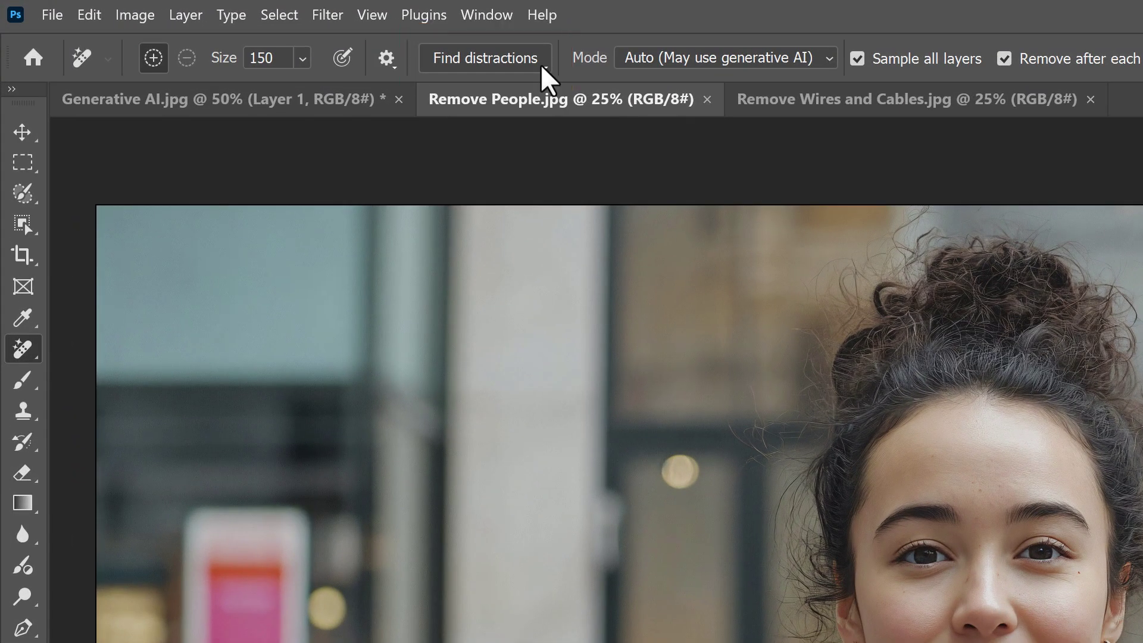
Preview Find distractions and add an empty Layer 1 above Background in Remove People.jpg.
left_click(538, 60)
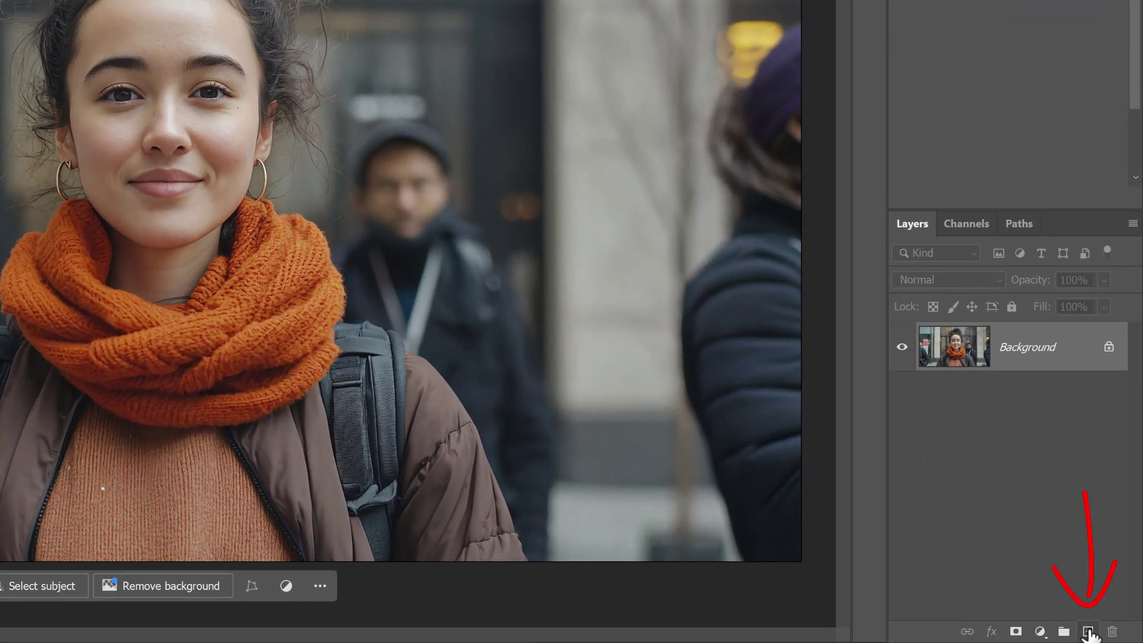
left_click(1089, 632)
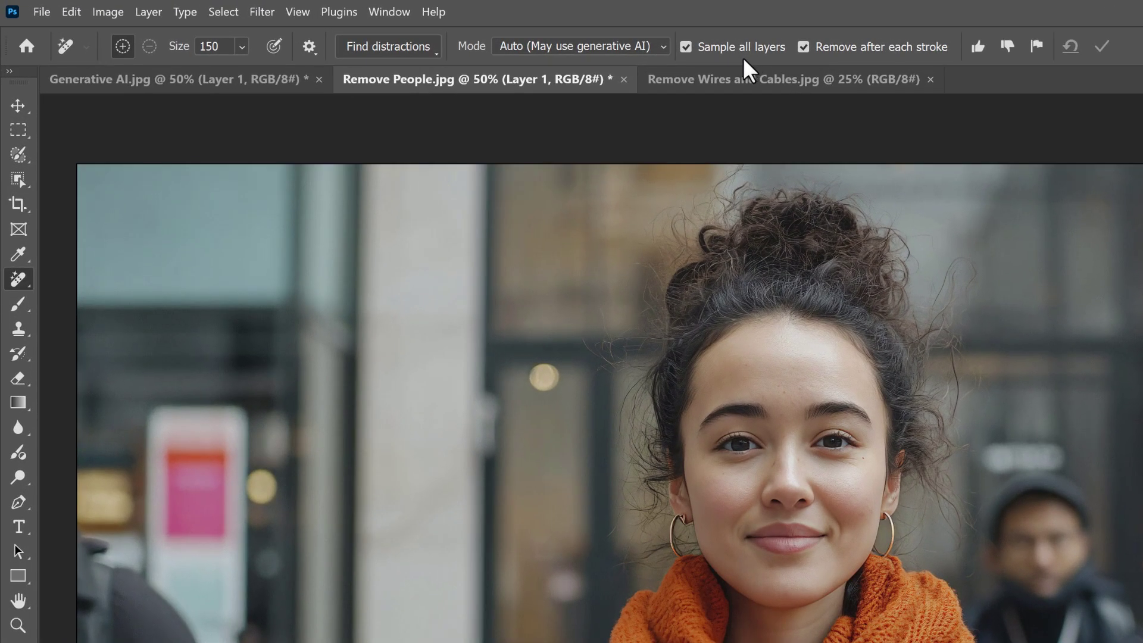
Auto-detect the three bystanders via Find distractions > People, then switch the brush to subtract.
left_click(433, 50)
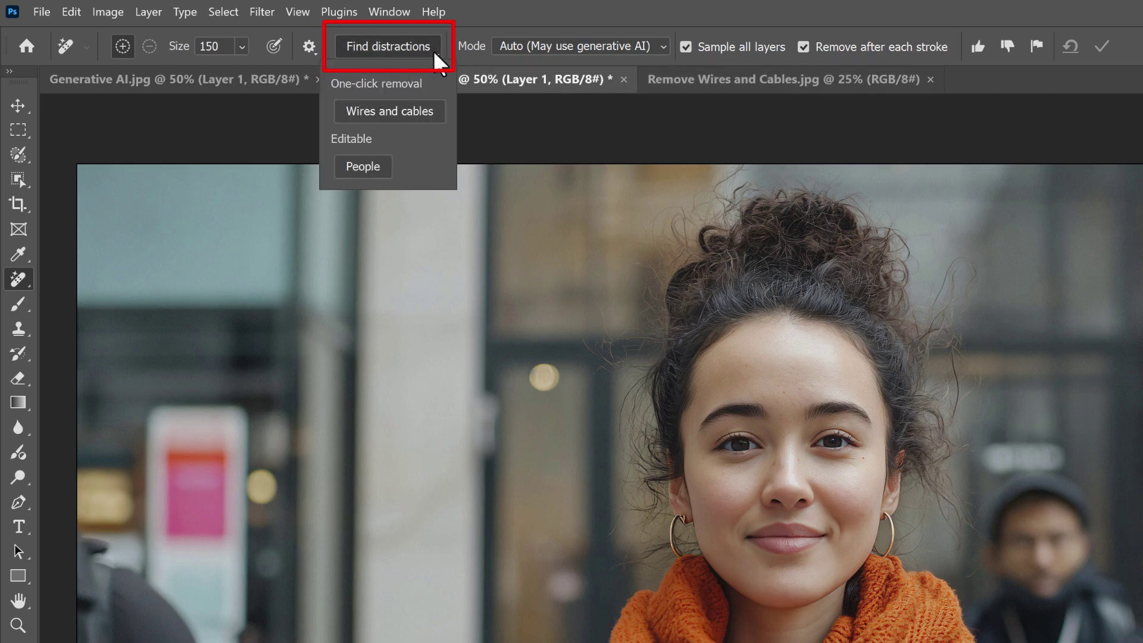
left_click(383, 171)
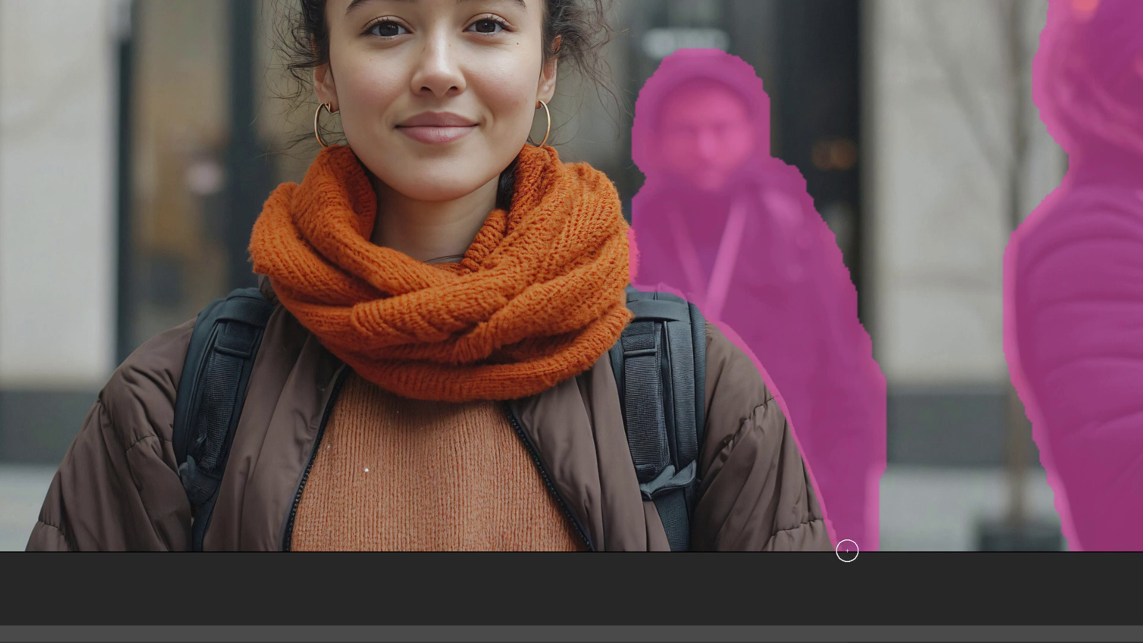
key("alt")
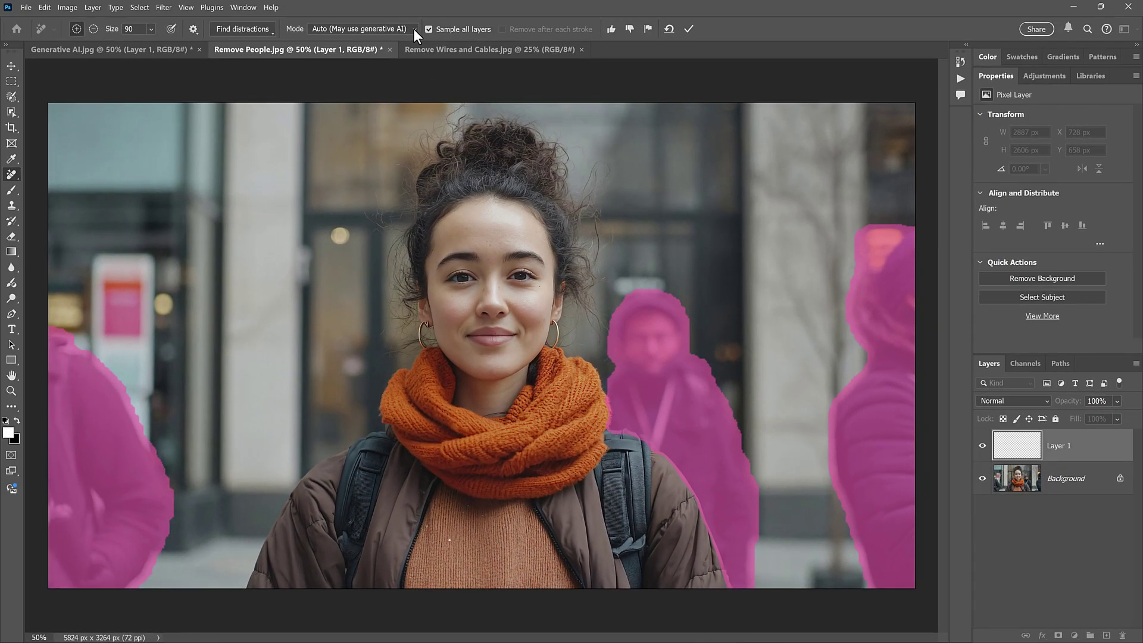
Set Mode to Generative AI on and commit removal of the masked bystanders.
left_click(413, 28)
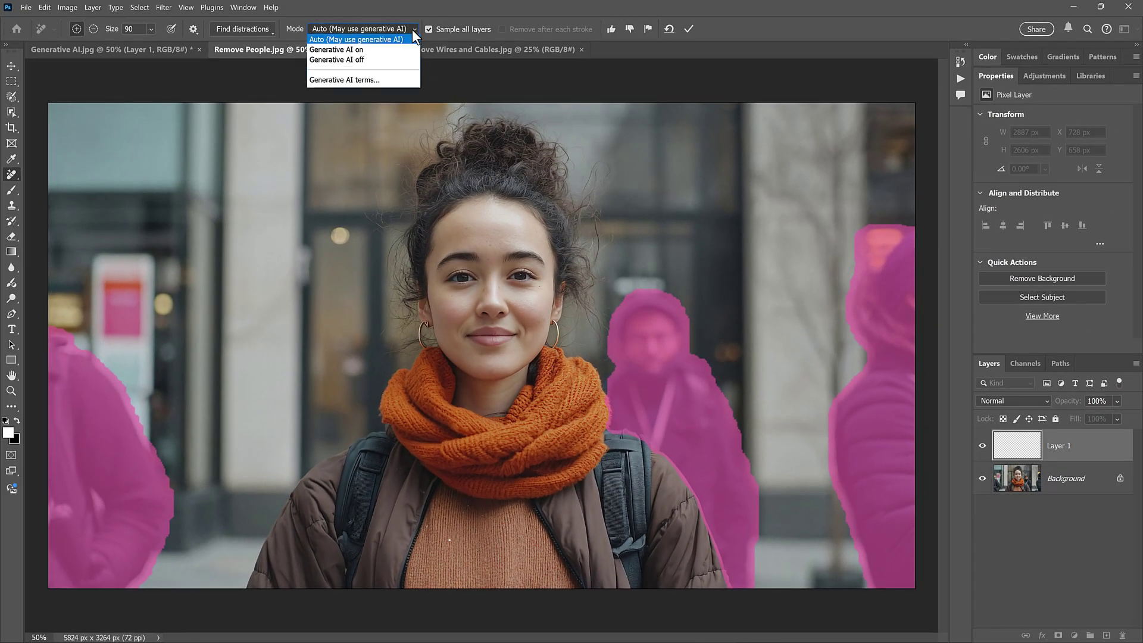
left_click(378, 51)
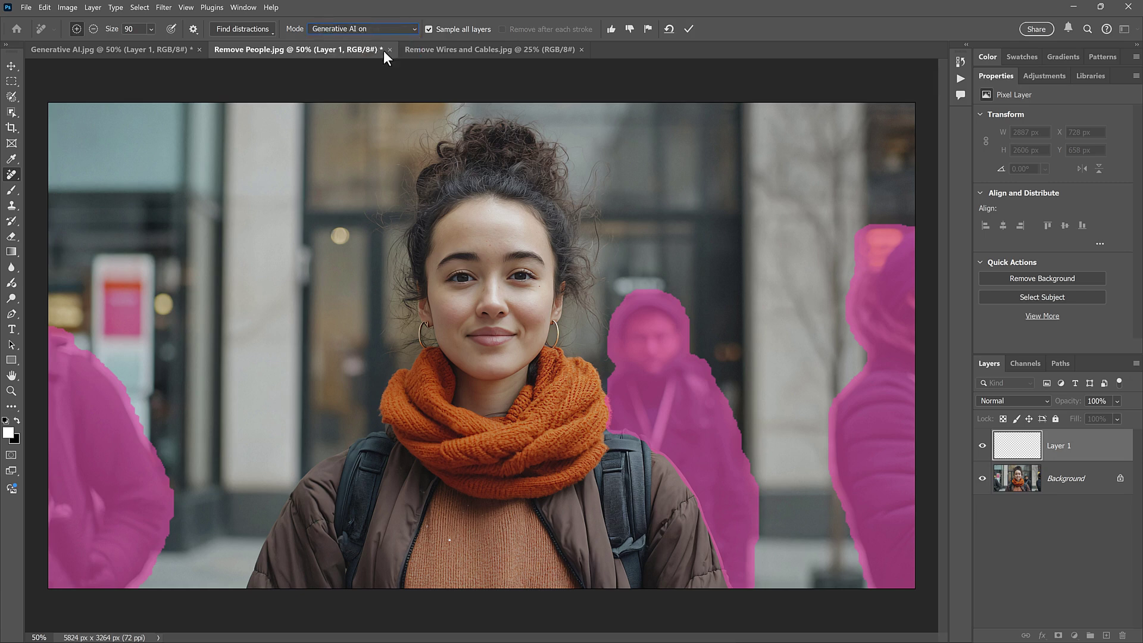
left_click(690, 30)
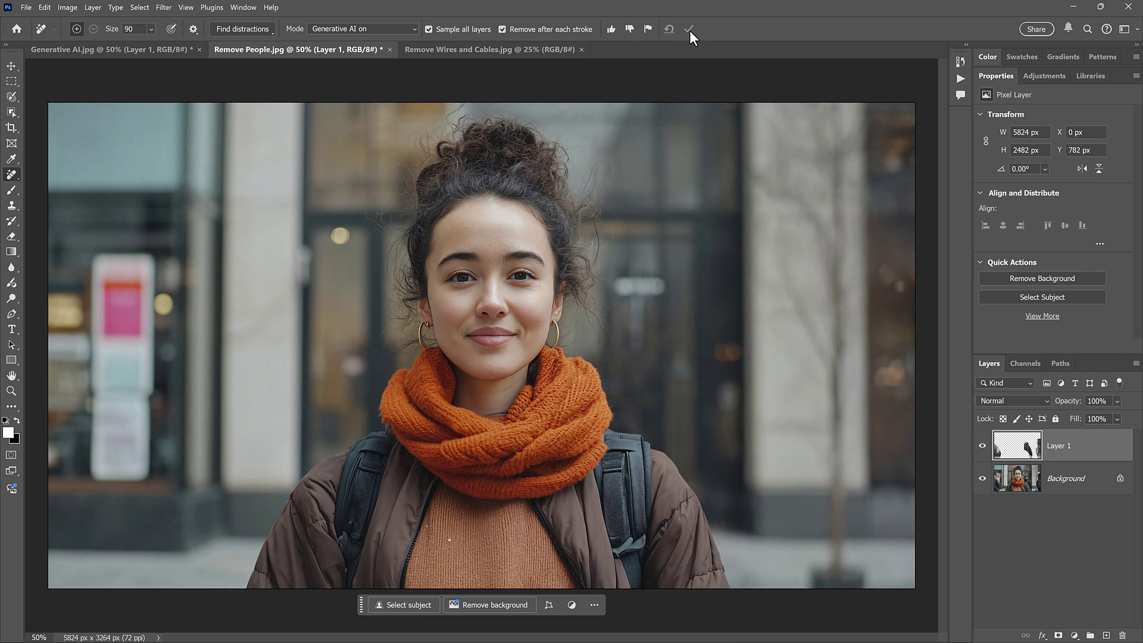
Toggle Layer 1's visibility to compare the cleaned photo with the original.
left_click(983, 447)
left_click(983, 447)
left_click(983, 447)
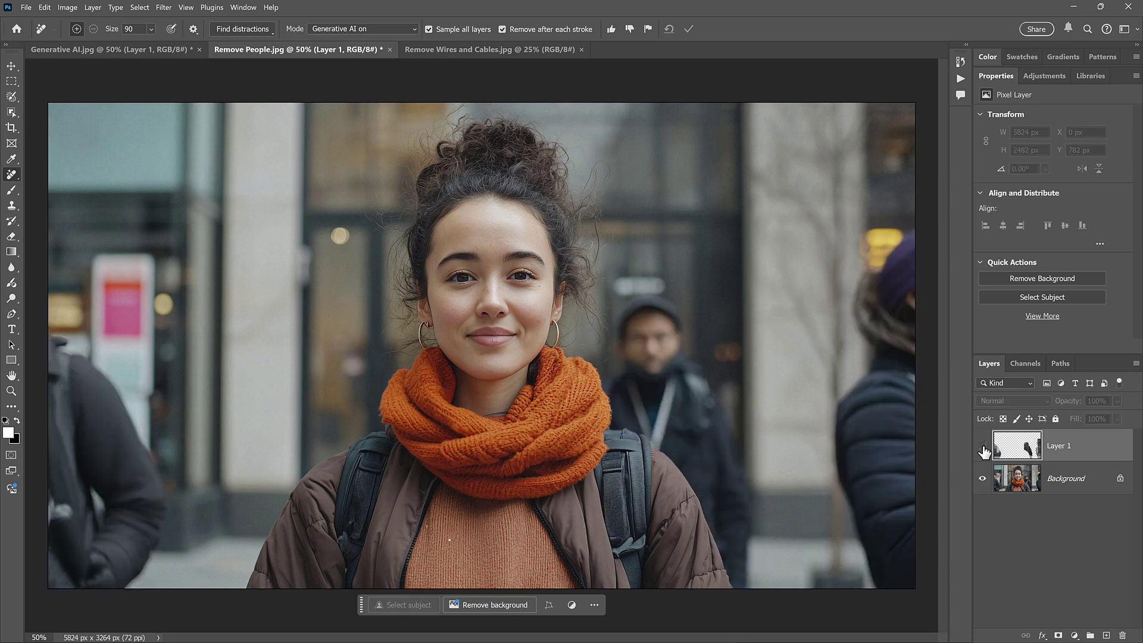
left_click(983, 446)
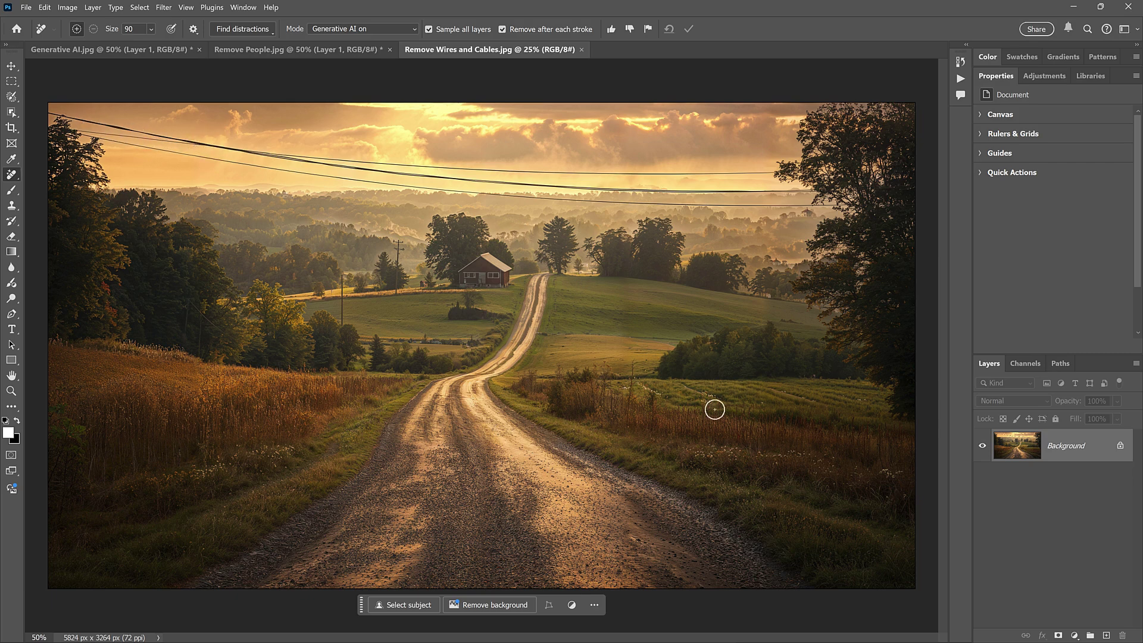
Add an empty Layer 1 and apply Find distractions > Wires and cables to erase the power lines.
left_click(1107, 635)
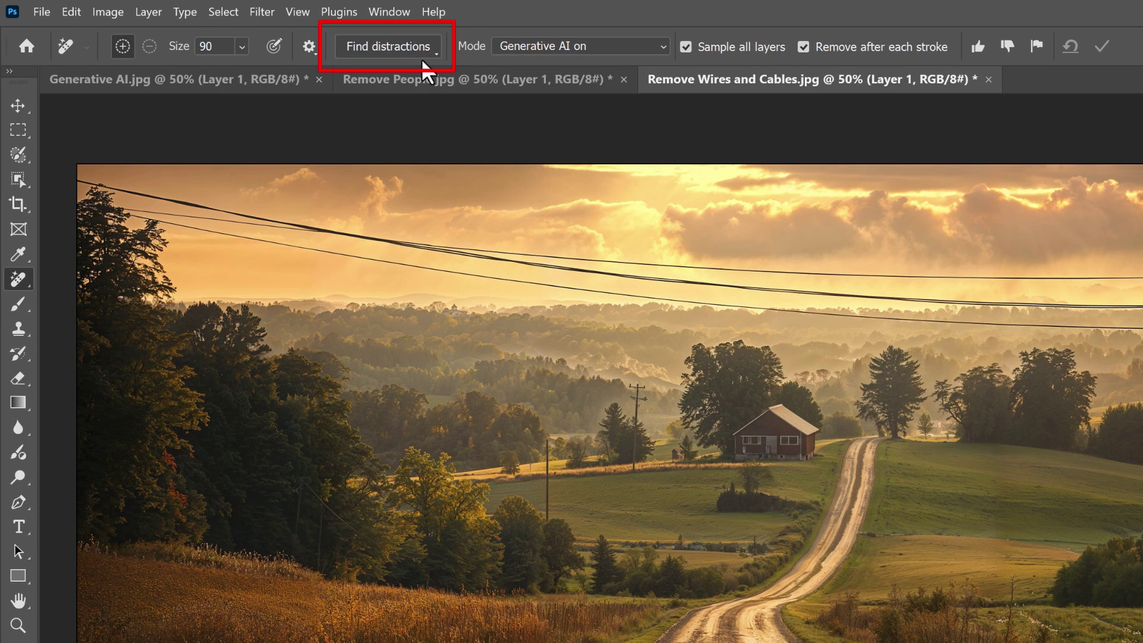
left_click(434, 49)
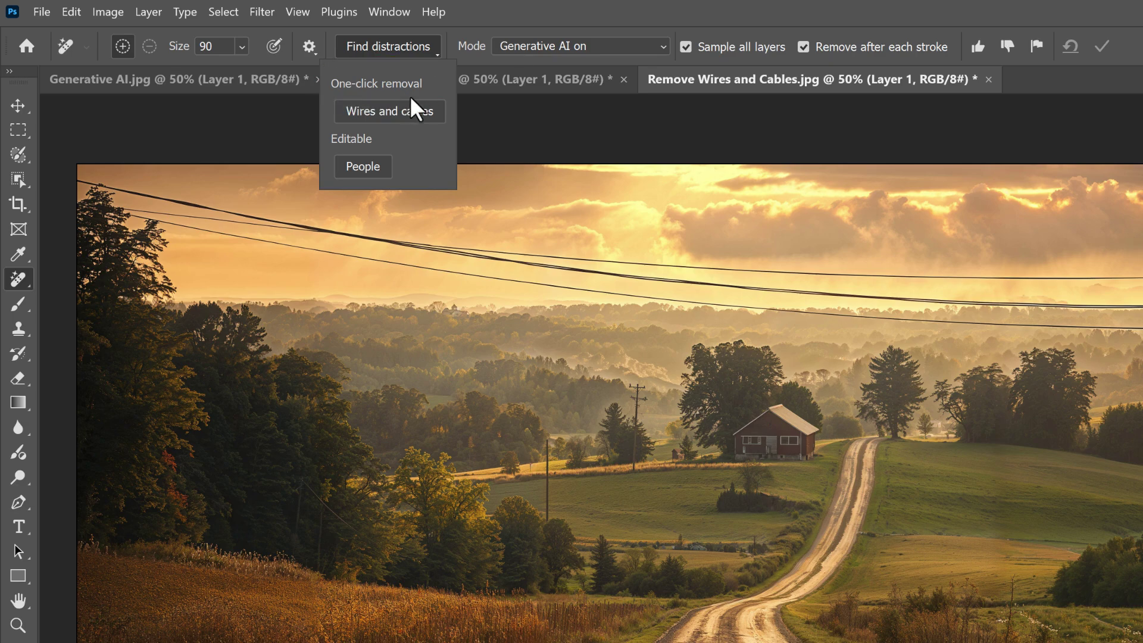
left_click(437, 115)
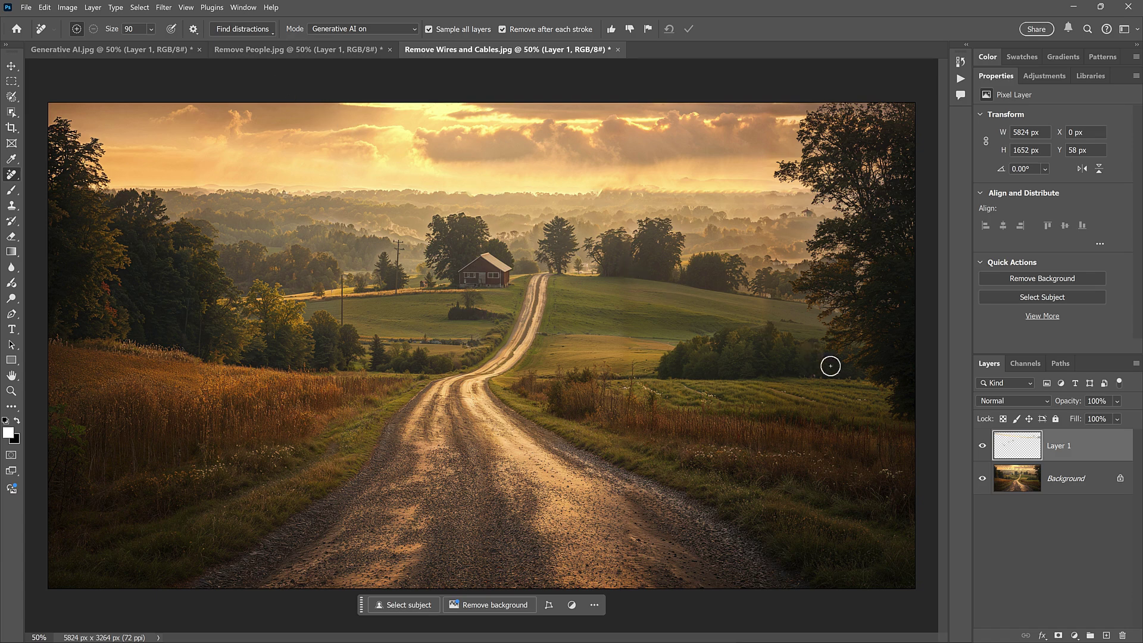
Compare Layer 1 against the original, then paint over the faint wire trace above the hills.
left_click(982, 447)
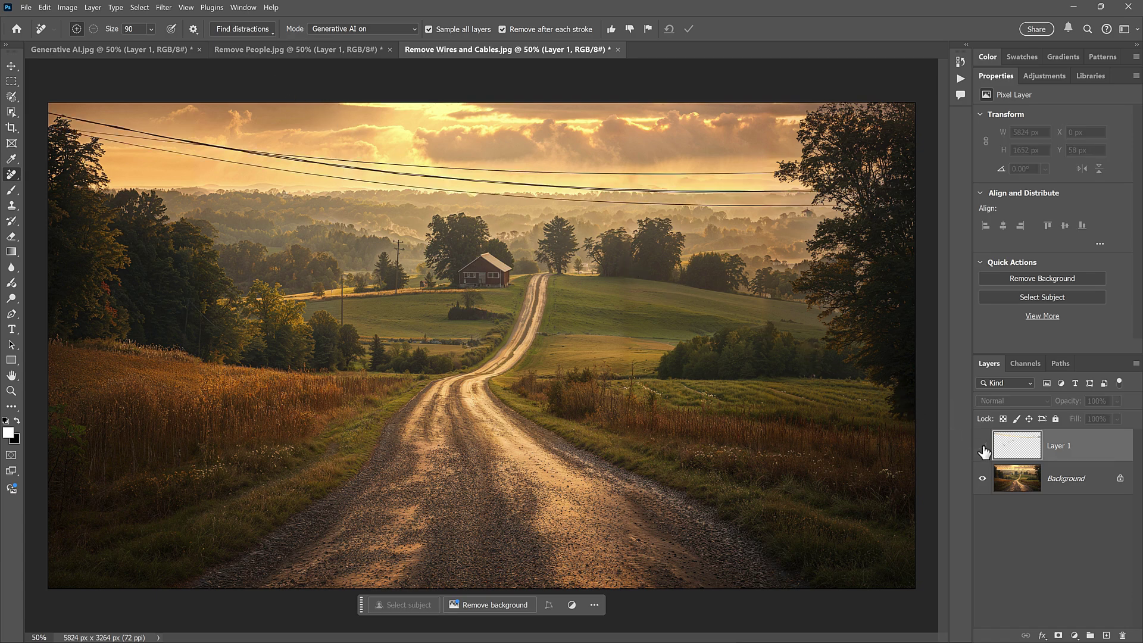
left_click(982, 448)
left_click(983, 448)
left_click(983, 448)
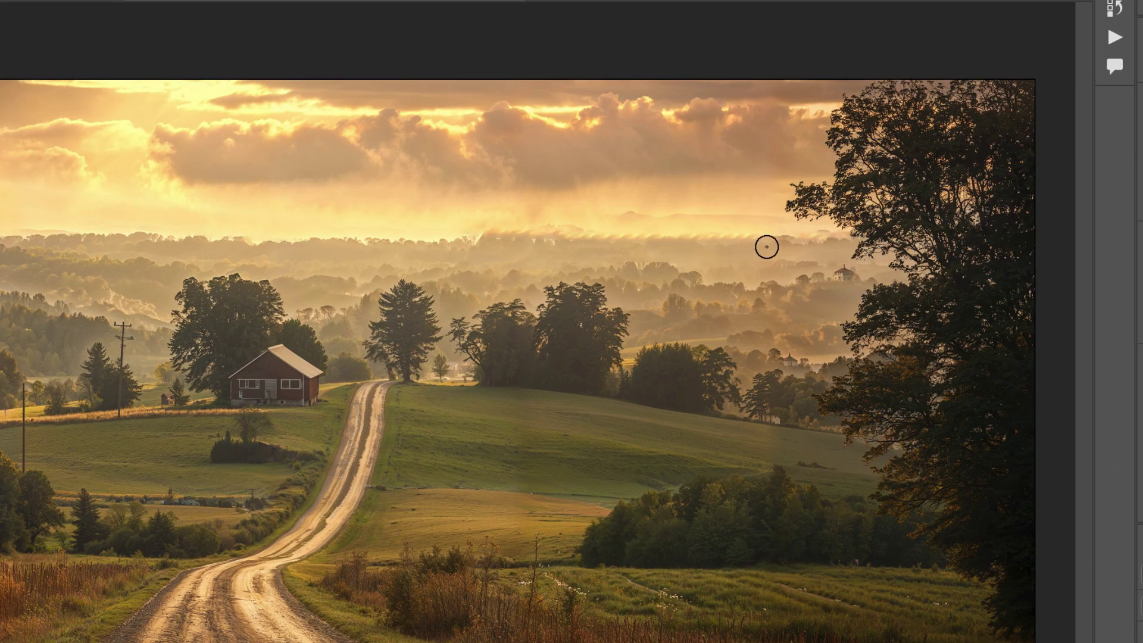
mouse_move(777, 234)
left_mouse_down()
mouse_move(499, 232)
mouse_move(665, 242)
left_mouse_up()
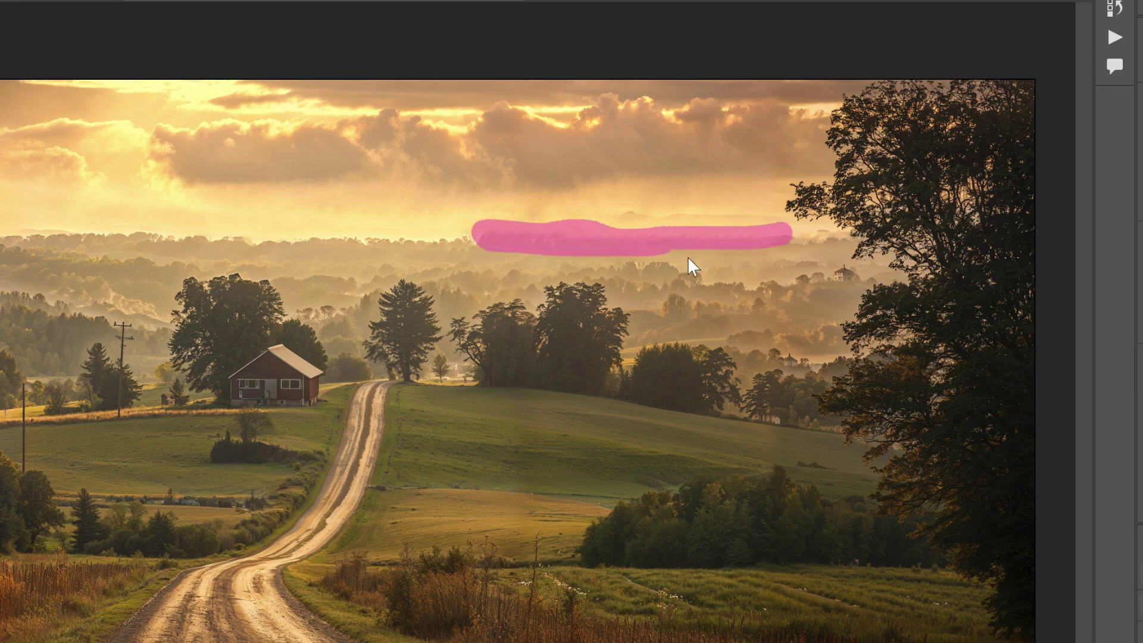